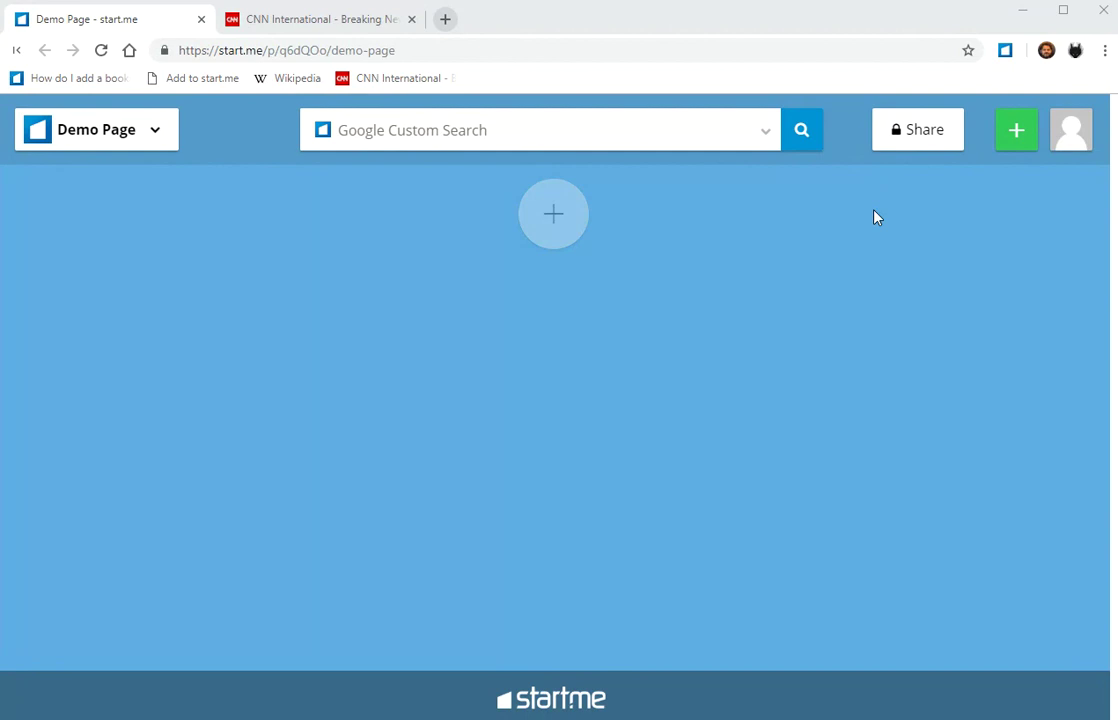
- Add an empty Bookmarks widget, titled 'New widget', to the Demo Page
left_click(1016, 133)
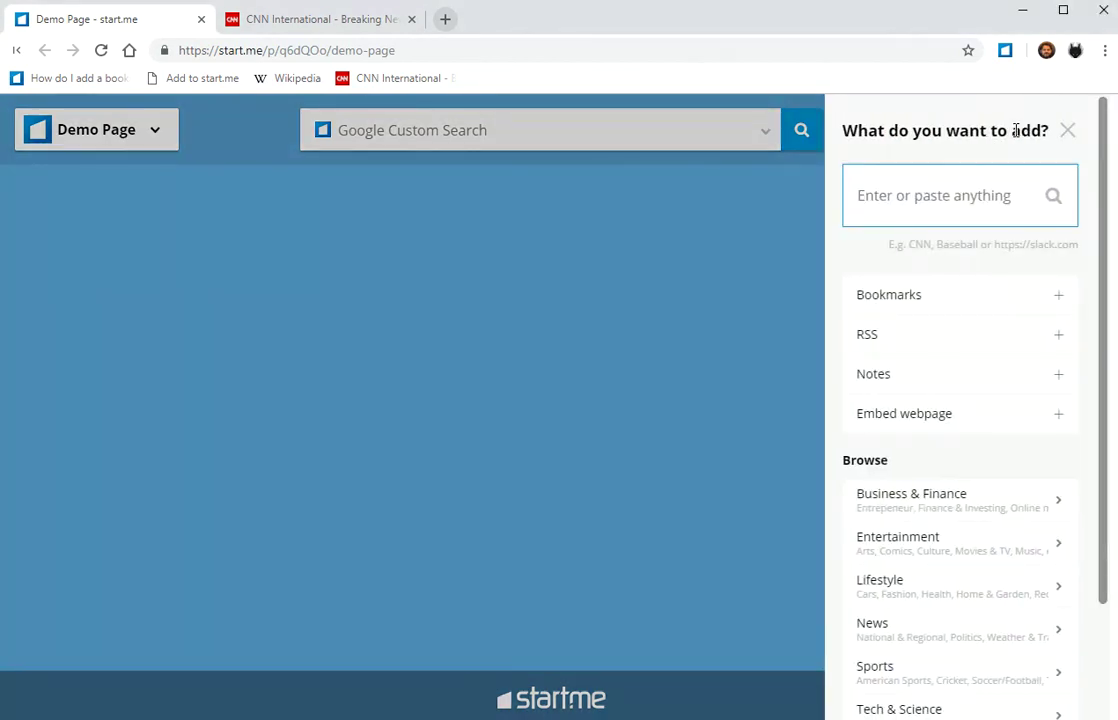
left_click(928, 296)
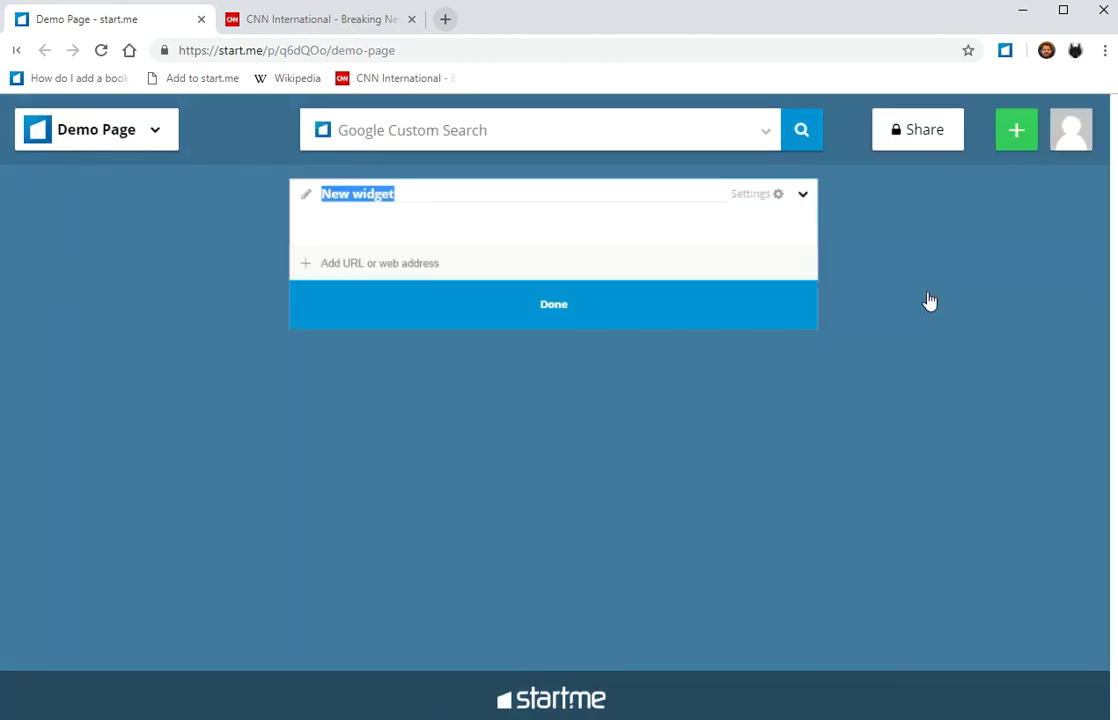
left_click(679, 316)
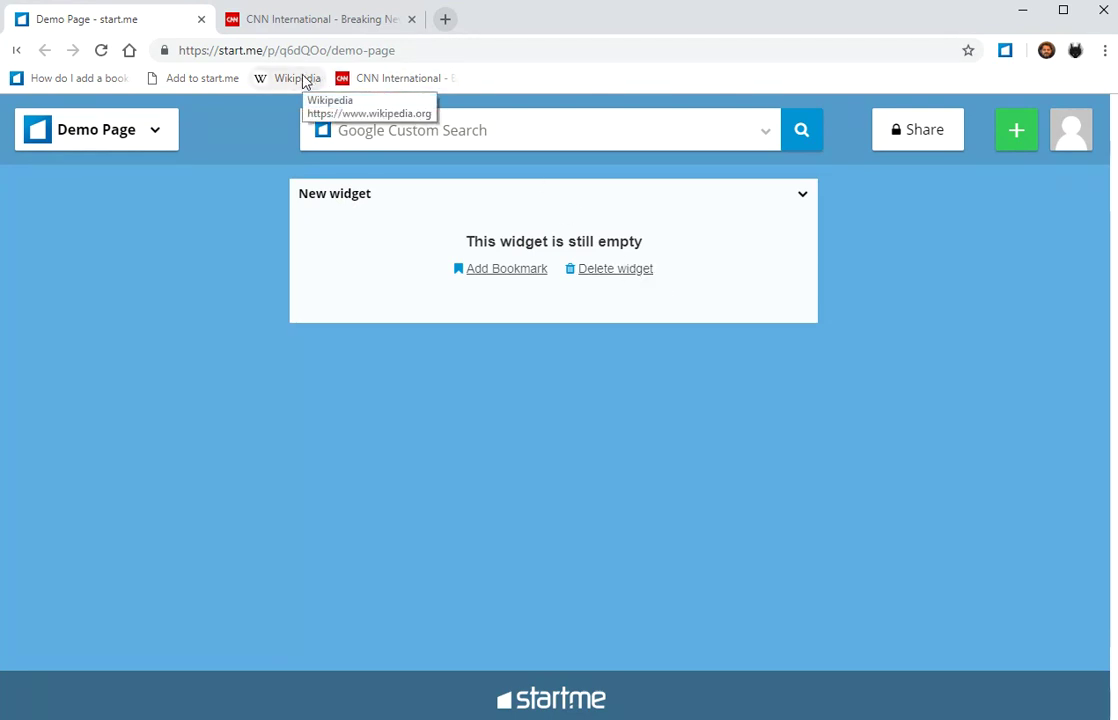
- Drag the Wikipedia link from the bookmarks bar into New widget and finish editing
left_click_drag(303, 80, 411, 226)
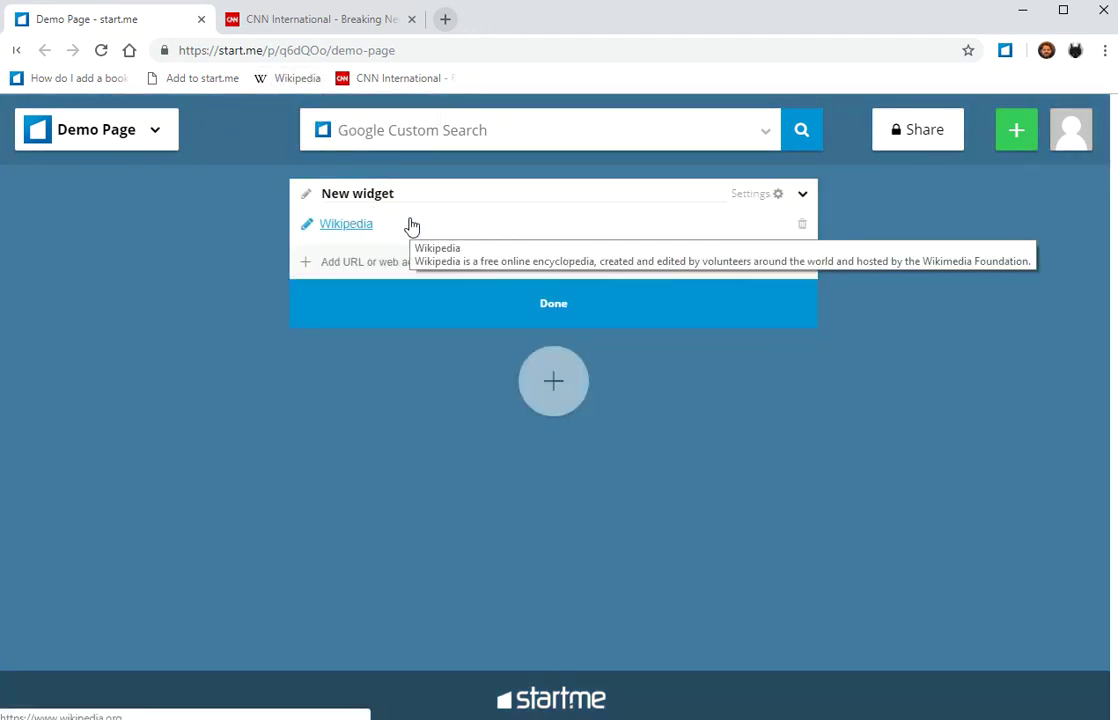
left_click(543, 313)
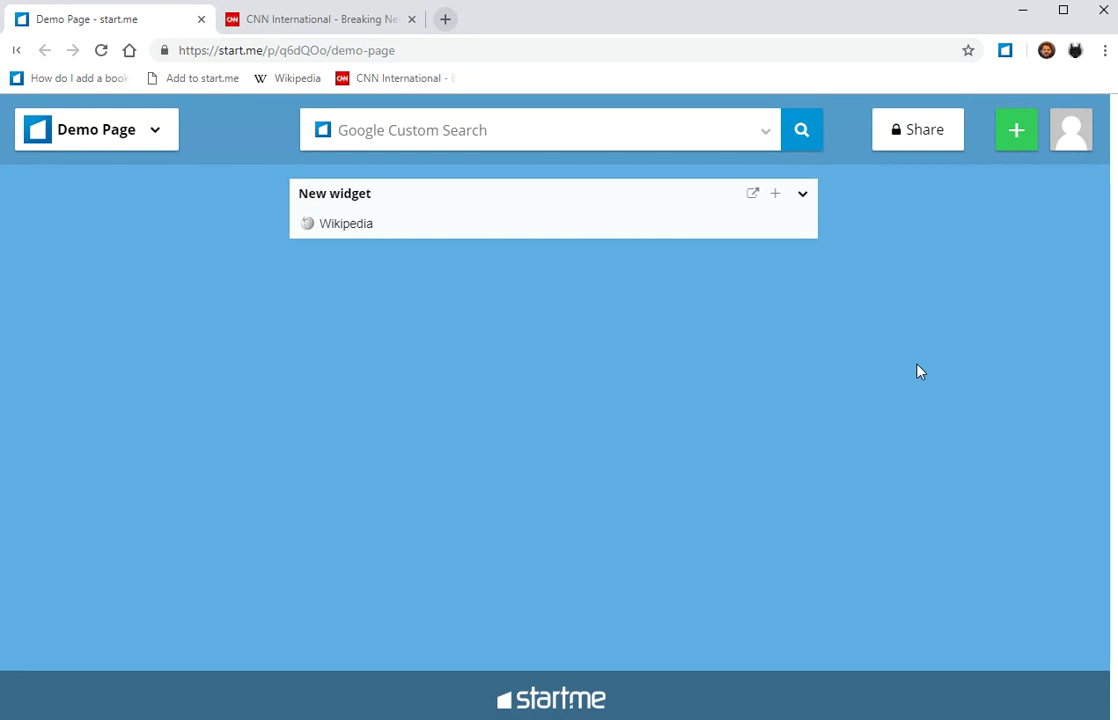
- Add a bbc.com bookmark to New widget, found by entering 'bbc' as the URL
left_click(778, 196)
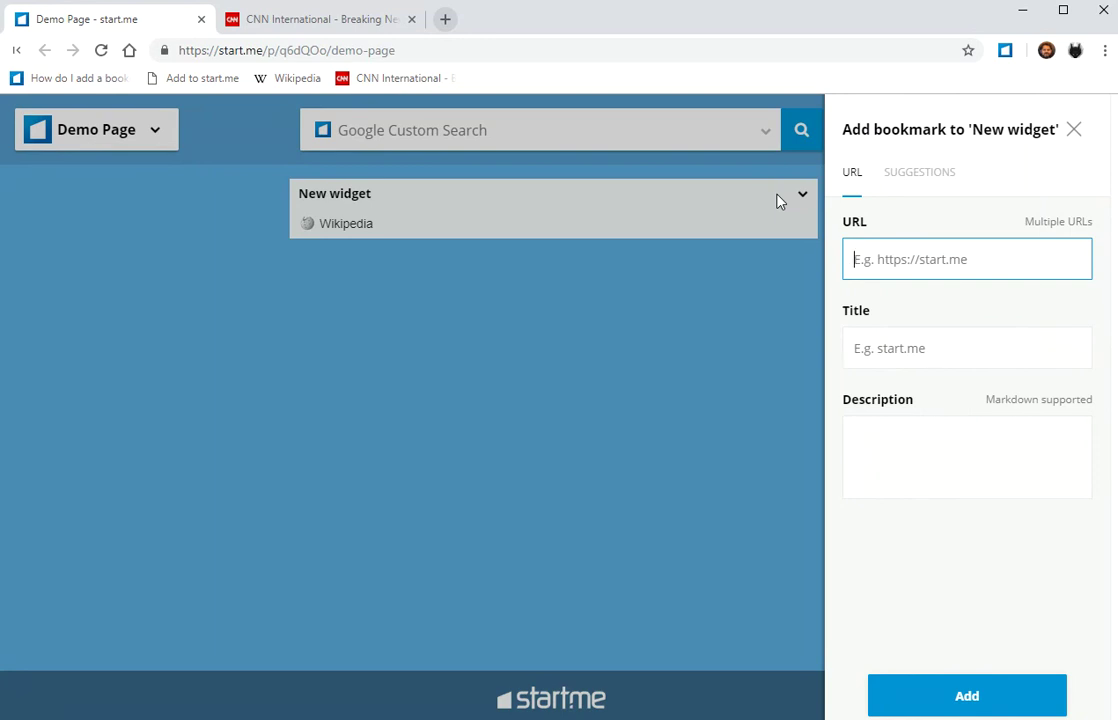
type("bbc")
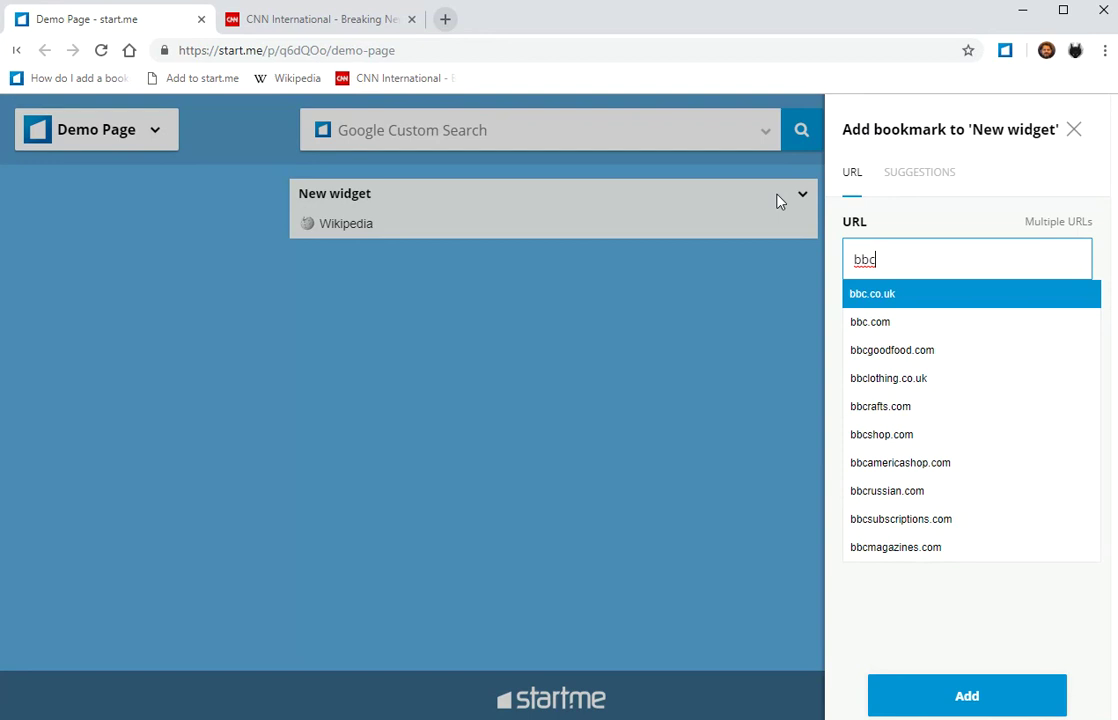
left_click(895, 322)
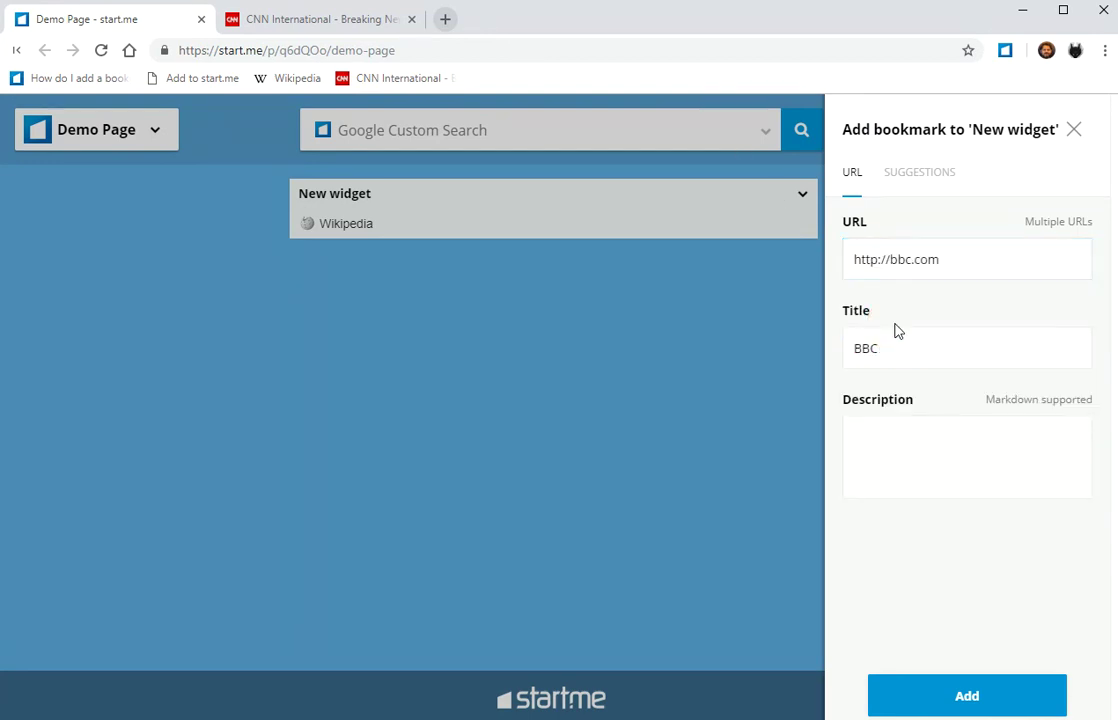
left_click(966, 696)
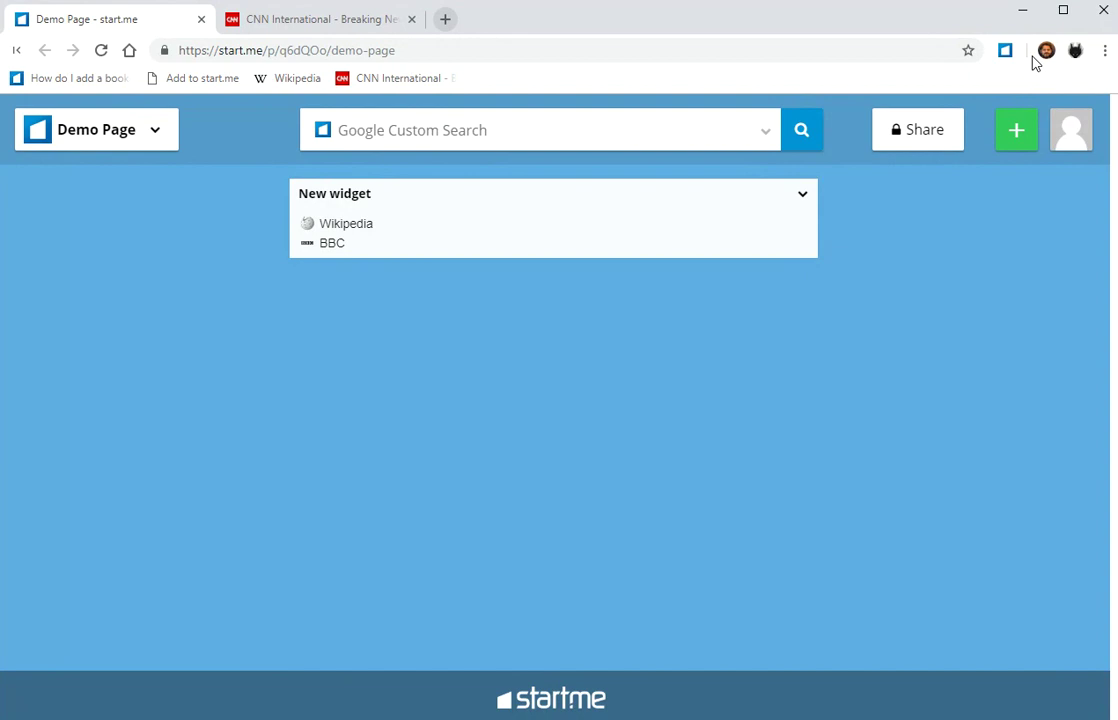
- Bookmark the CNN International page via the start.me extension into a new widget named 'Second widget'
left_click(328, 19)
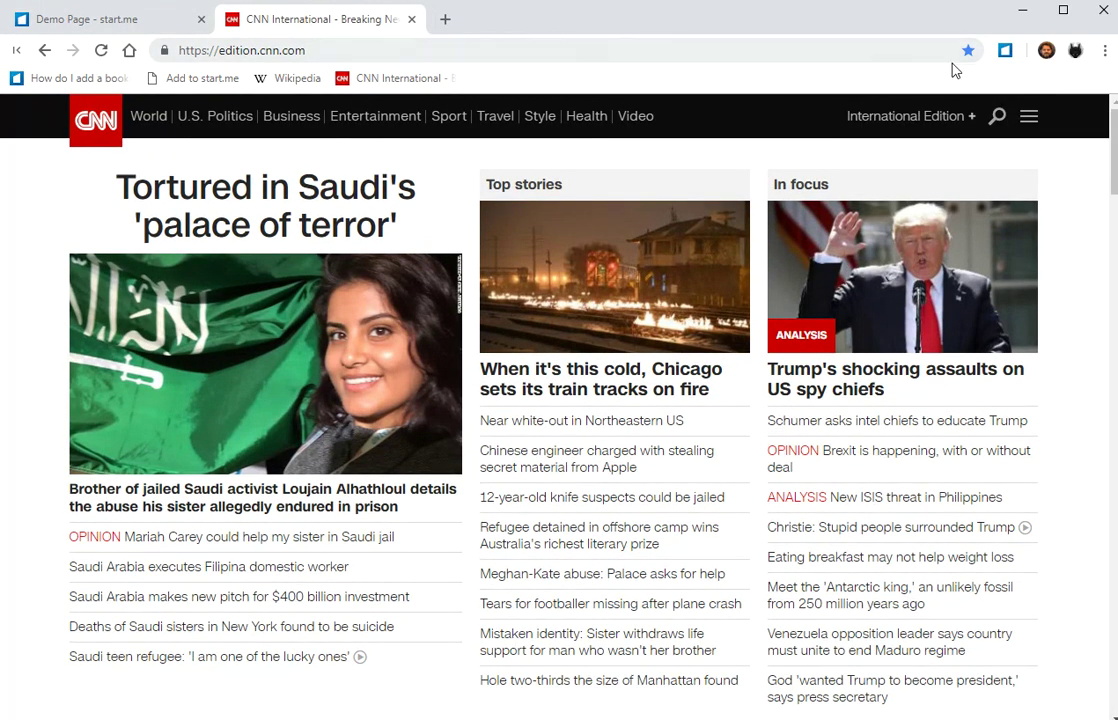
left_click(1005, 52)
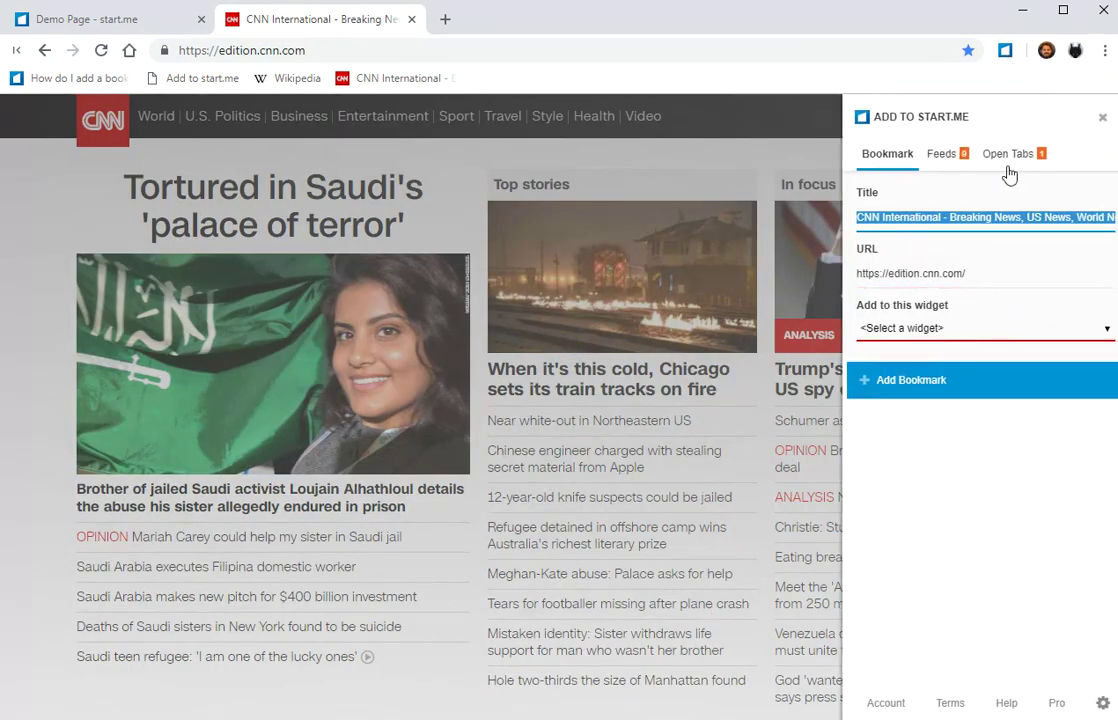
left_click(1033, 330)
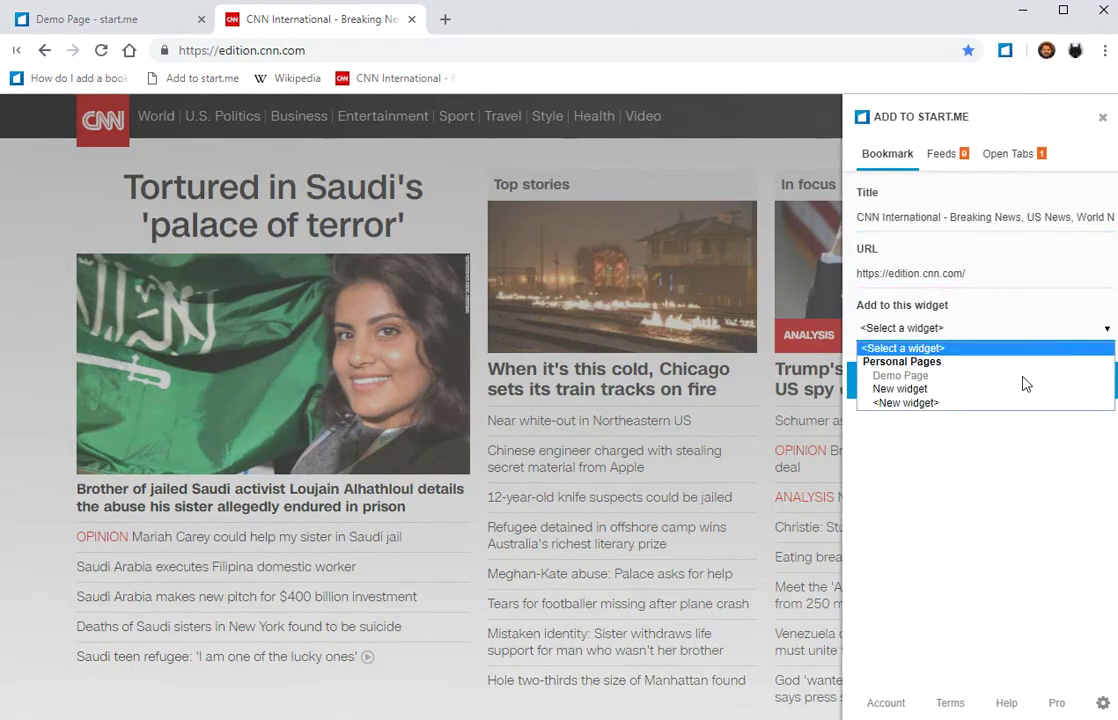
left_click(946, 403)
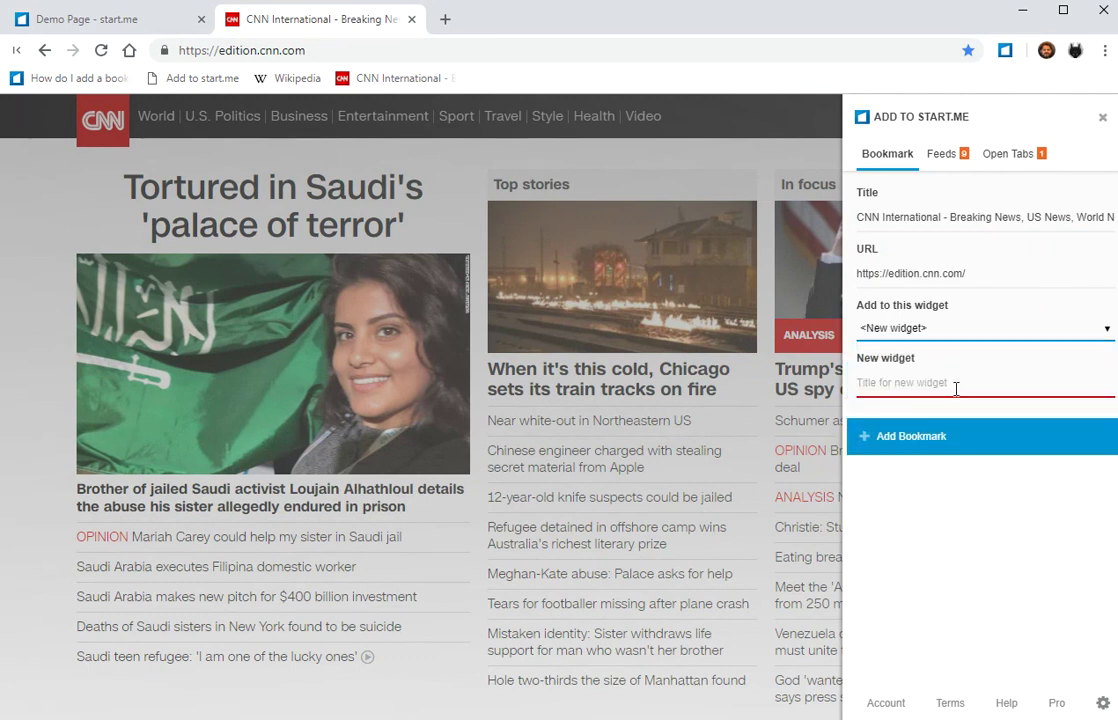
left_click(955, 385)
type("Second widget")
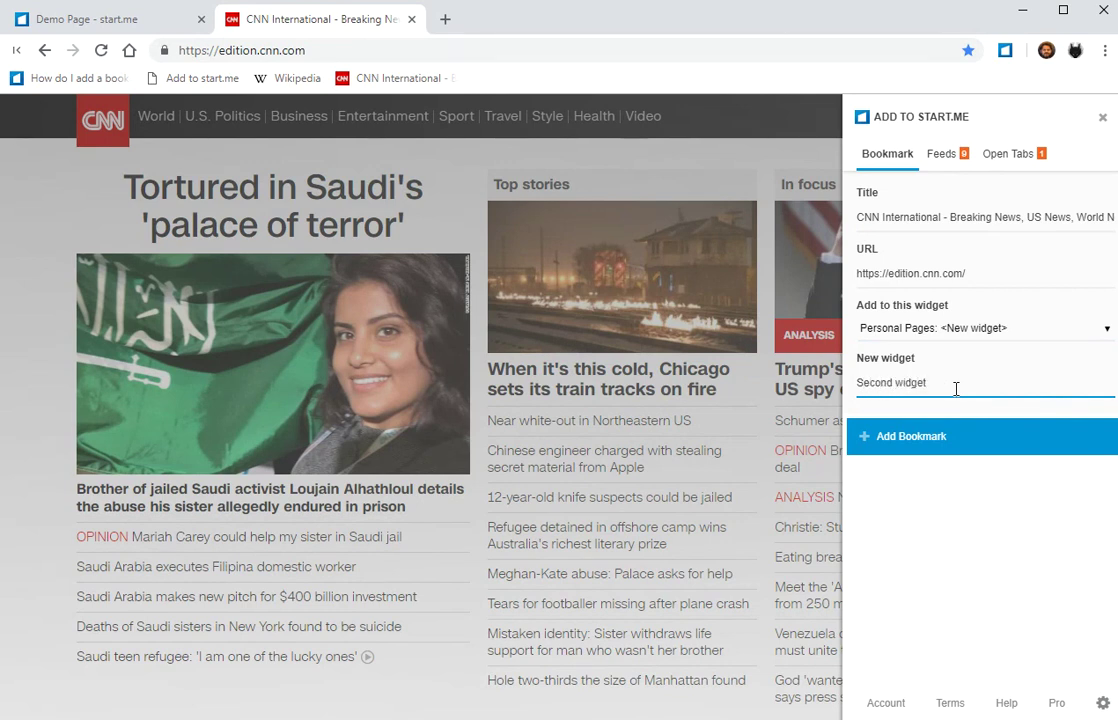
left_click(932, 441)
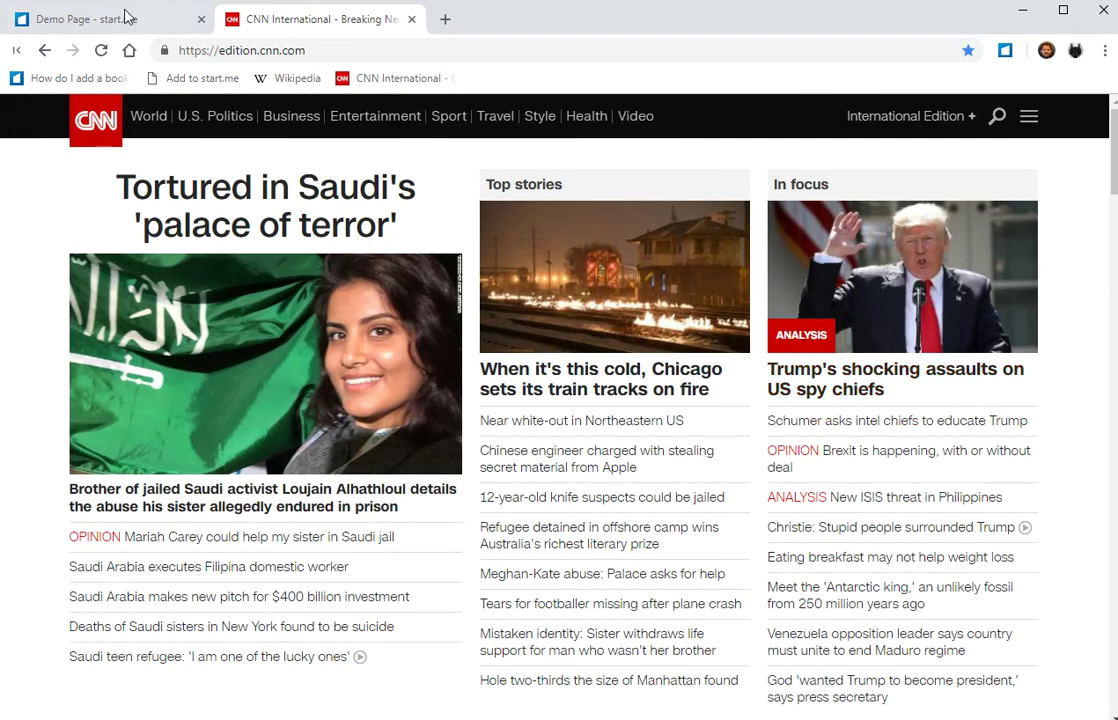
- Return to the Demo Page tab and reload it so Second widget appears
left_click(117, 19)
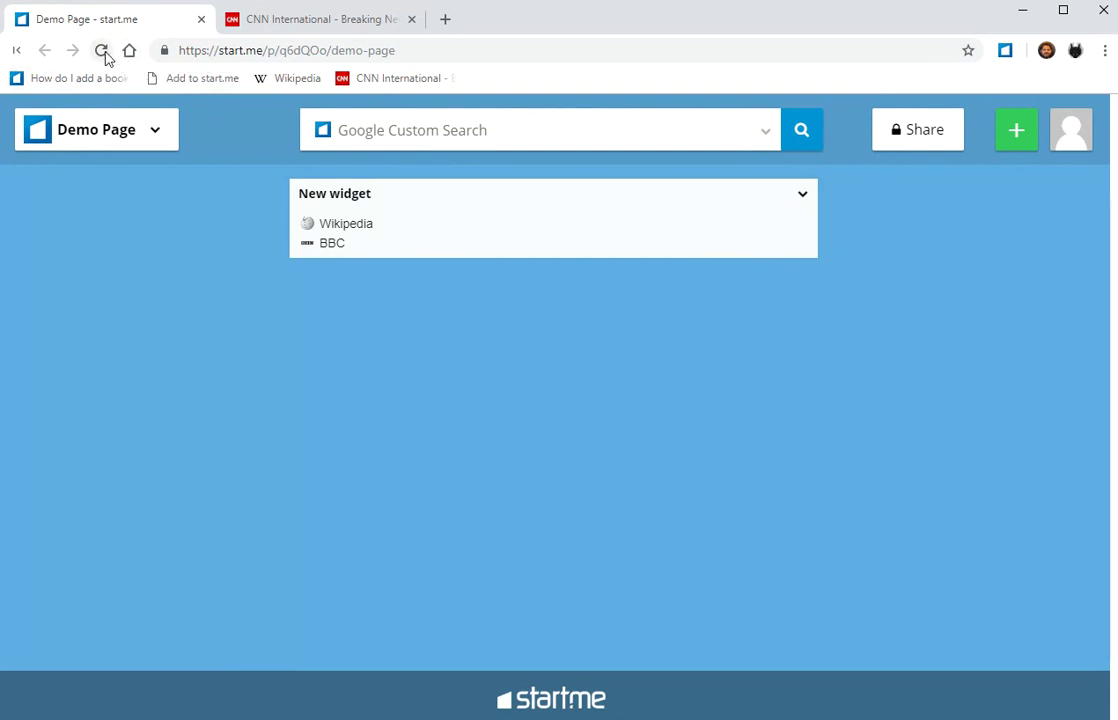
left_click(103, 52)
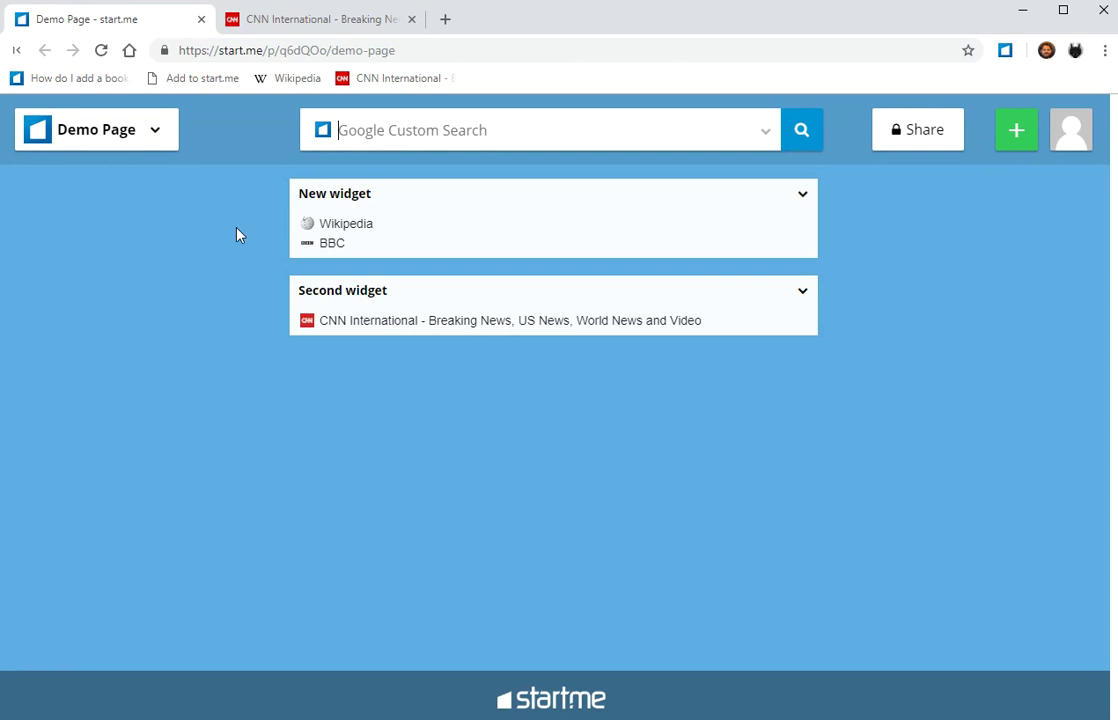
mouse_move(521, 197)
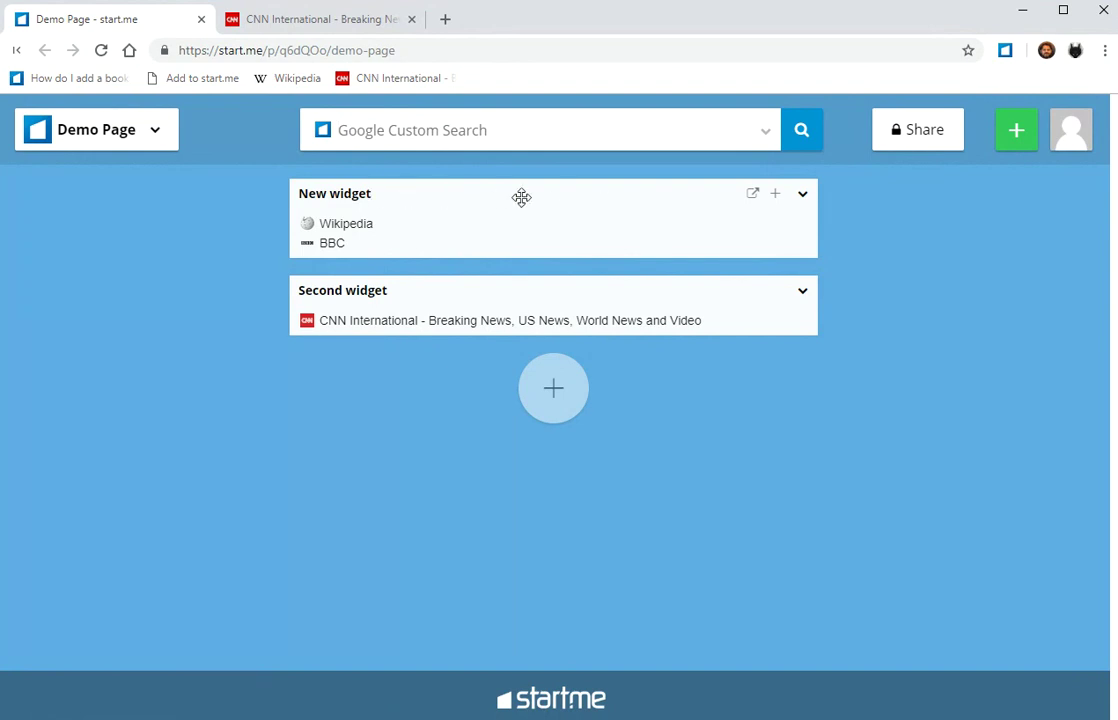
- Rename New widget to 'Information' through its widget settings
left_click(803, 196)
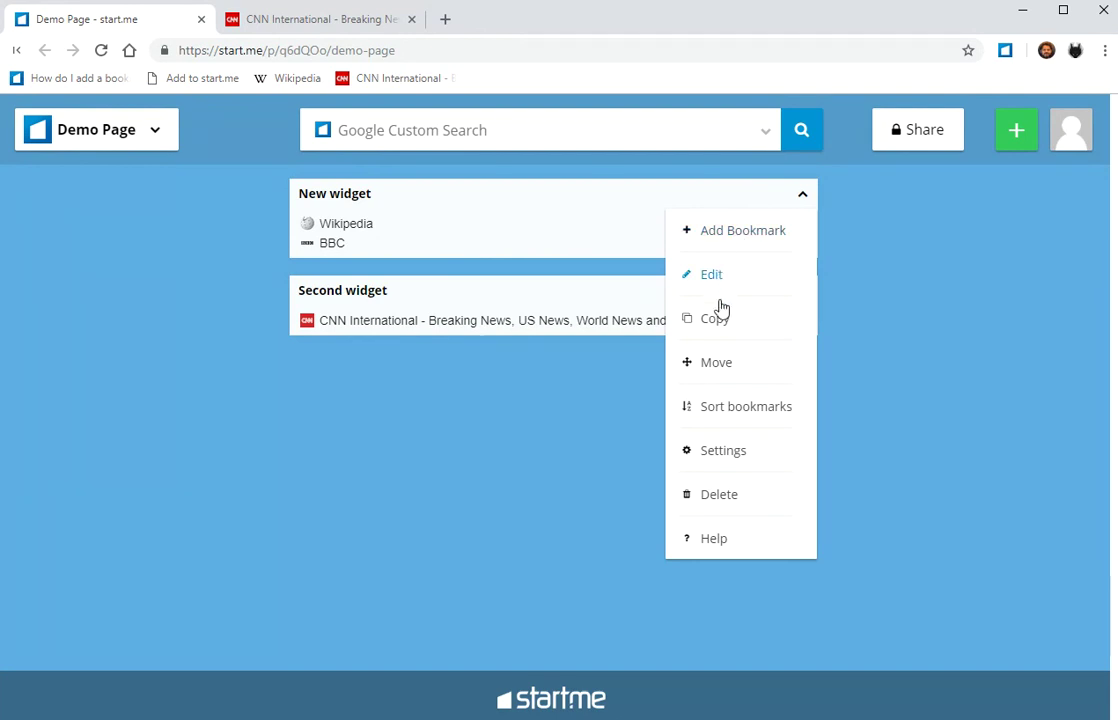
left_click(716, 452)
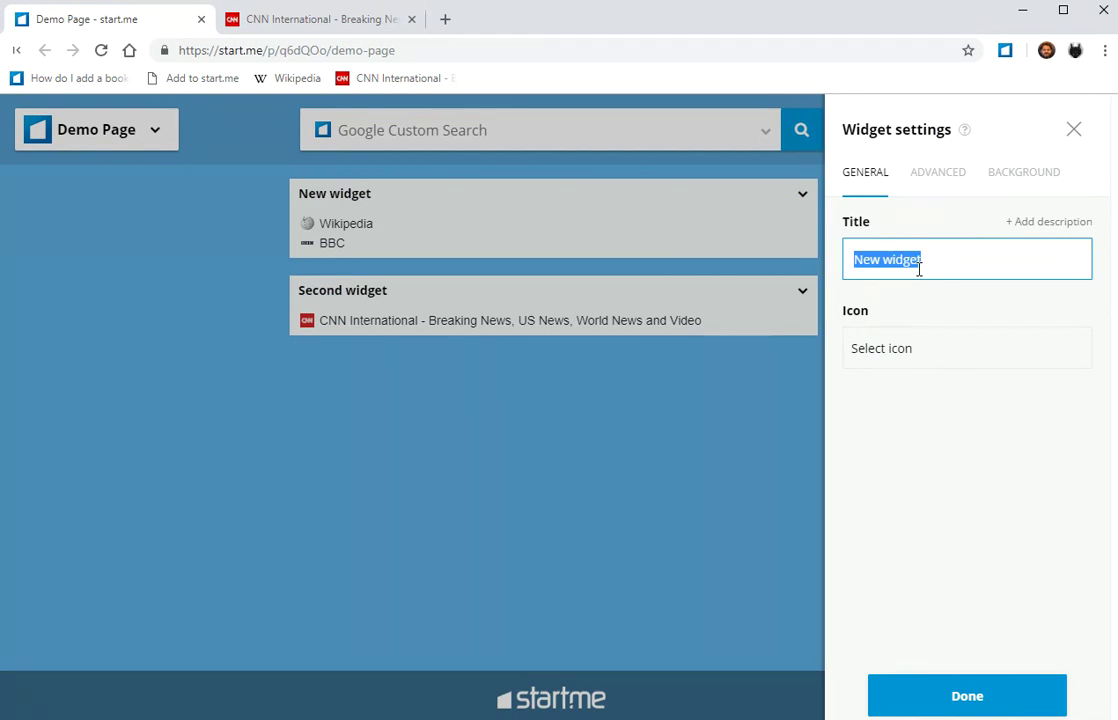
type("Infor")
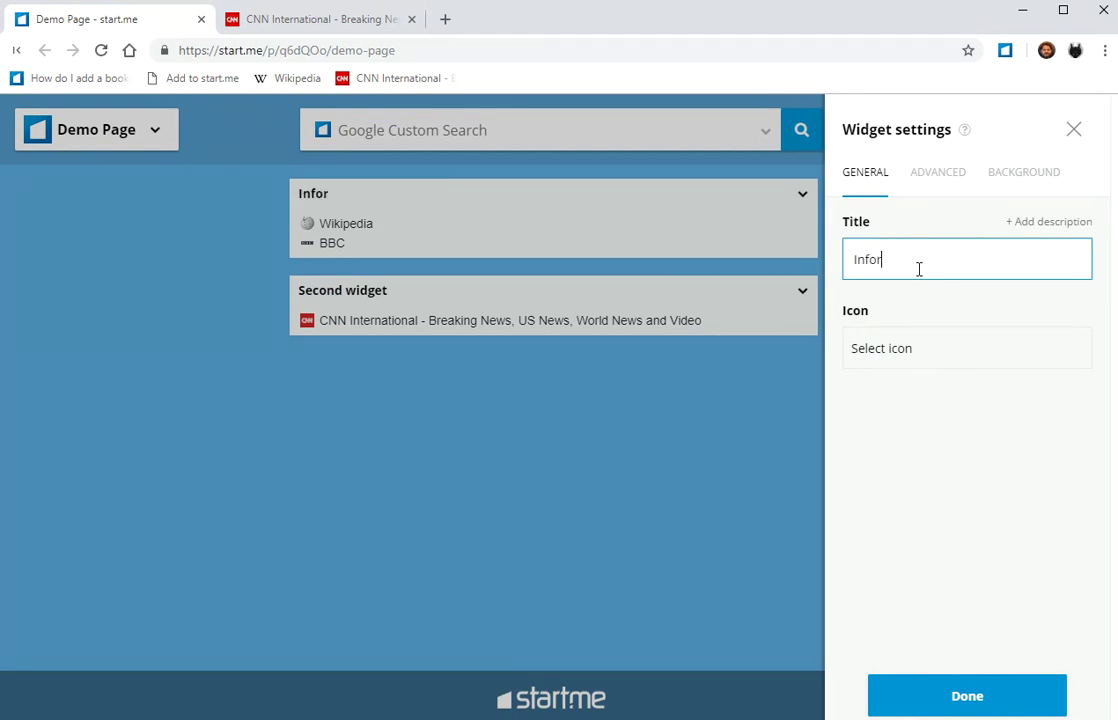
type("mation")
key("Return")
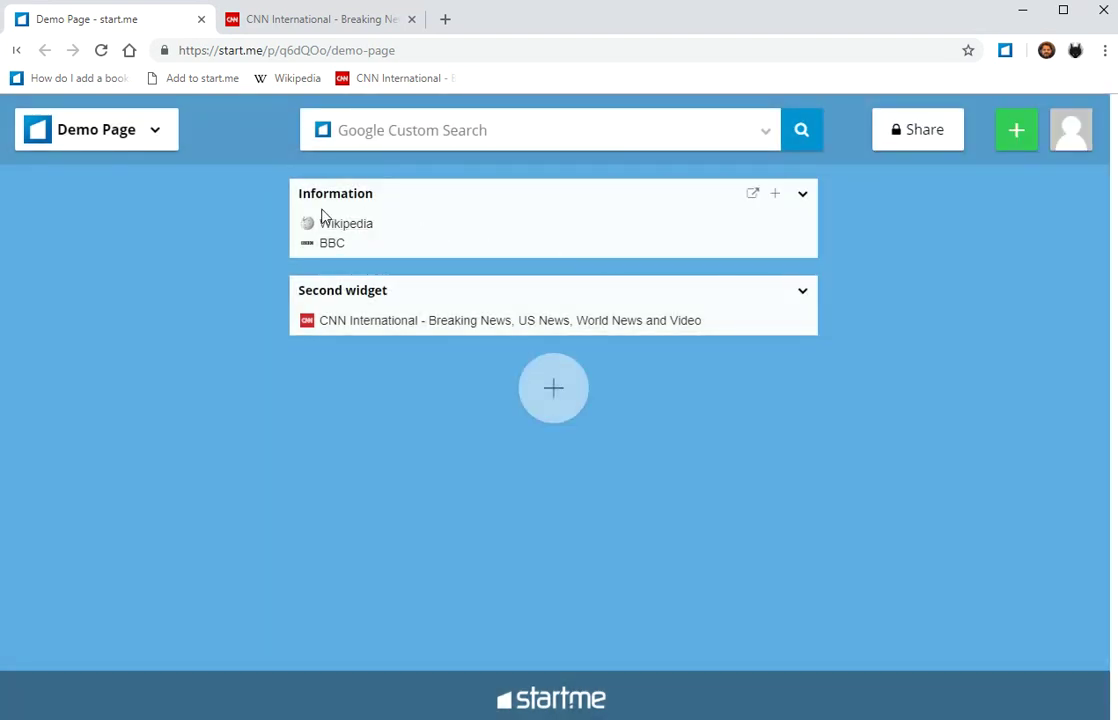
left_click(803, 194)
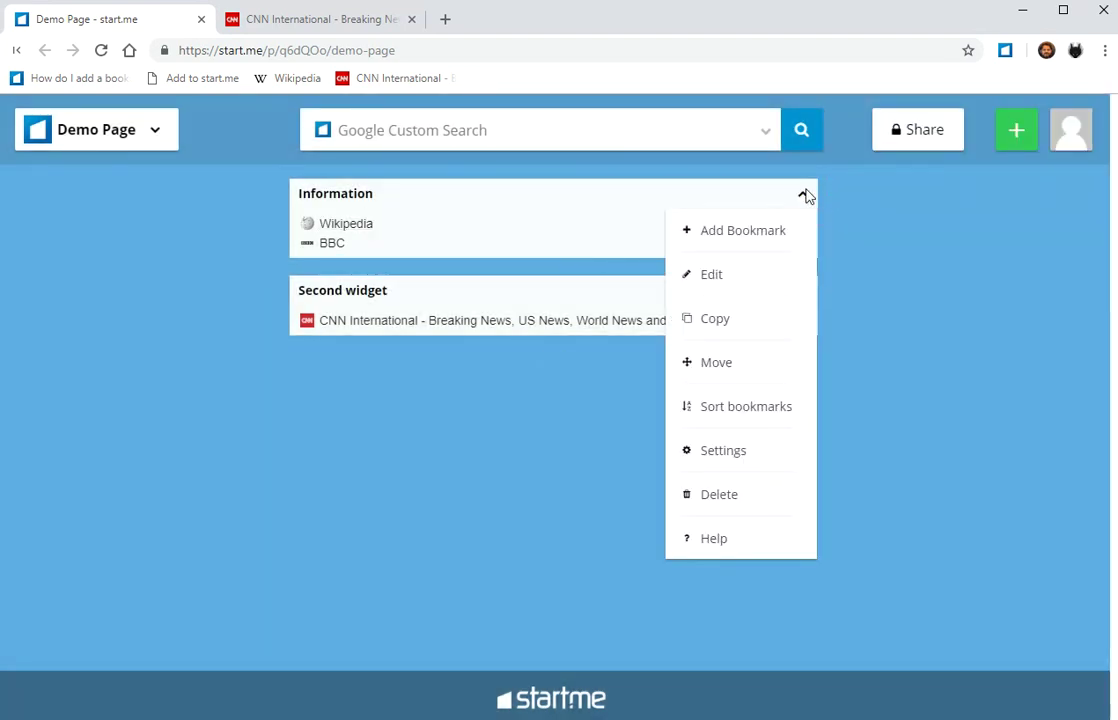
- Set the Information widget's advanced display to Cloud, XL icons, and no visible bookmarks
left_click(749, 453)
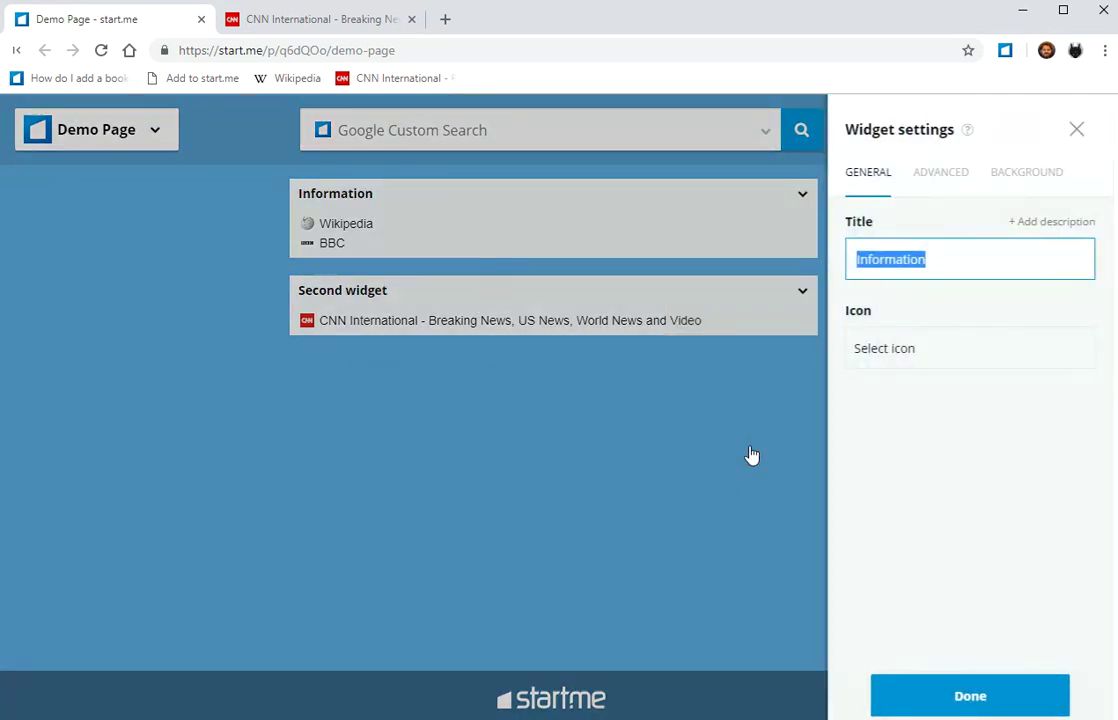
left_click(955, 171)
left_click(950, 175)
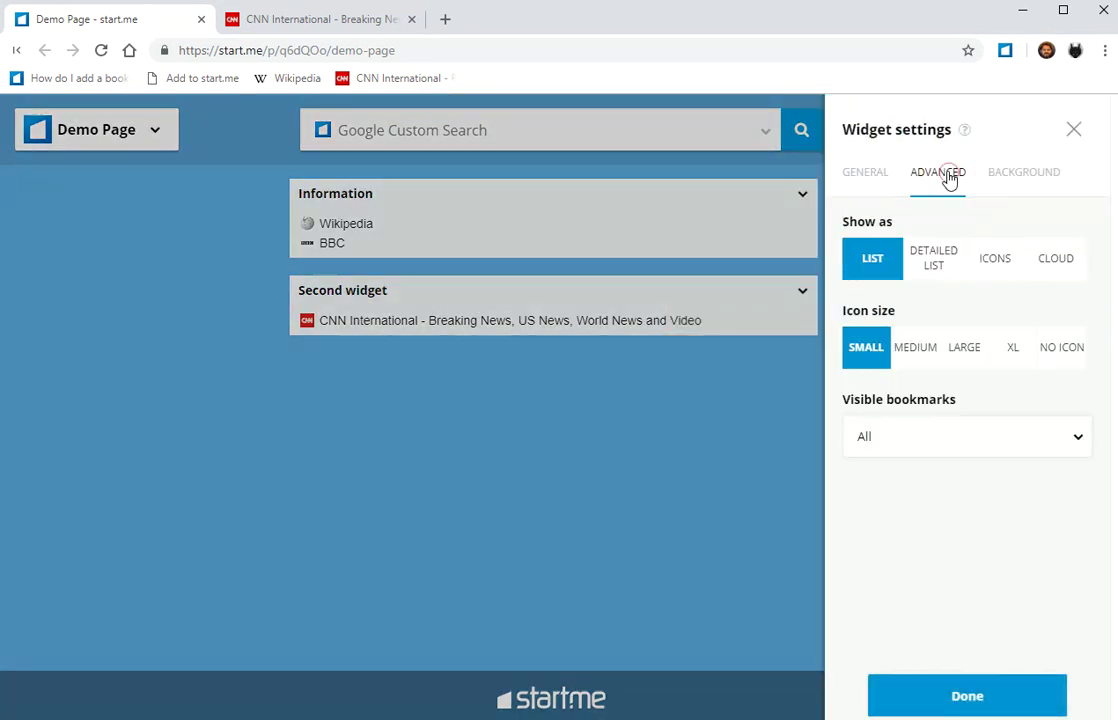
left_click(946, 260)
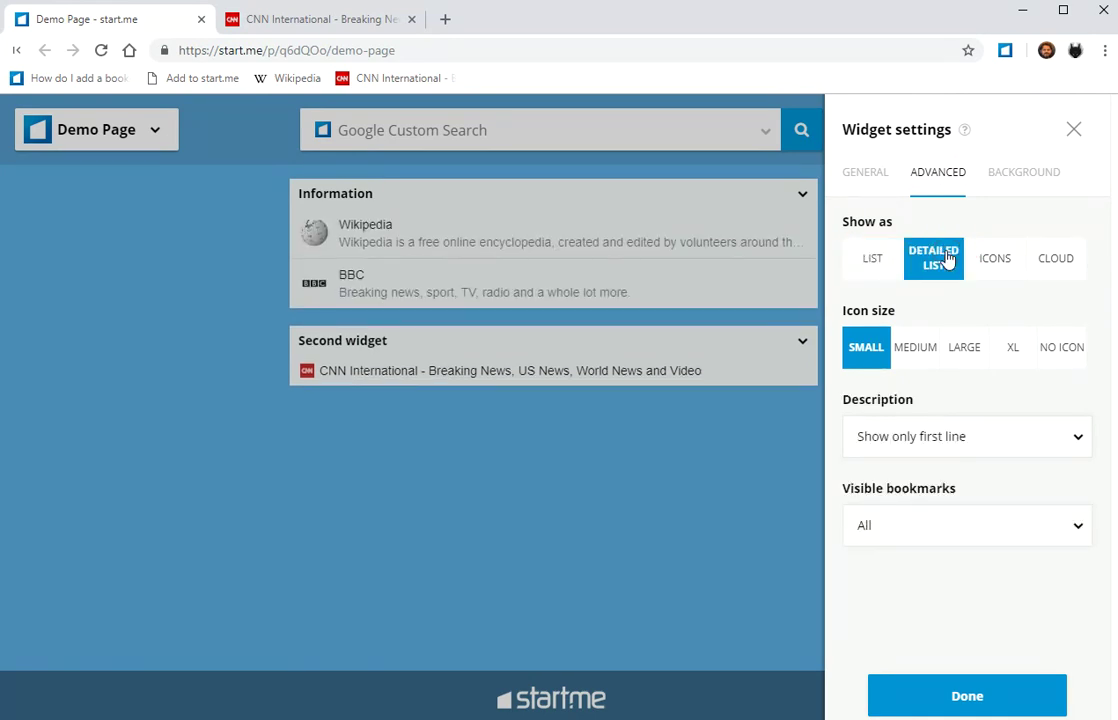
left_click(993, 260)
left_click(1054, 268)
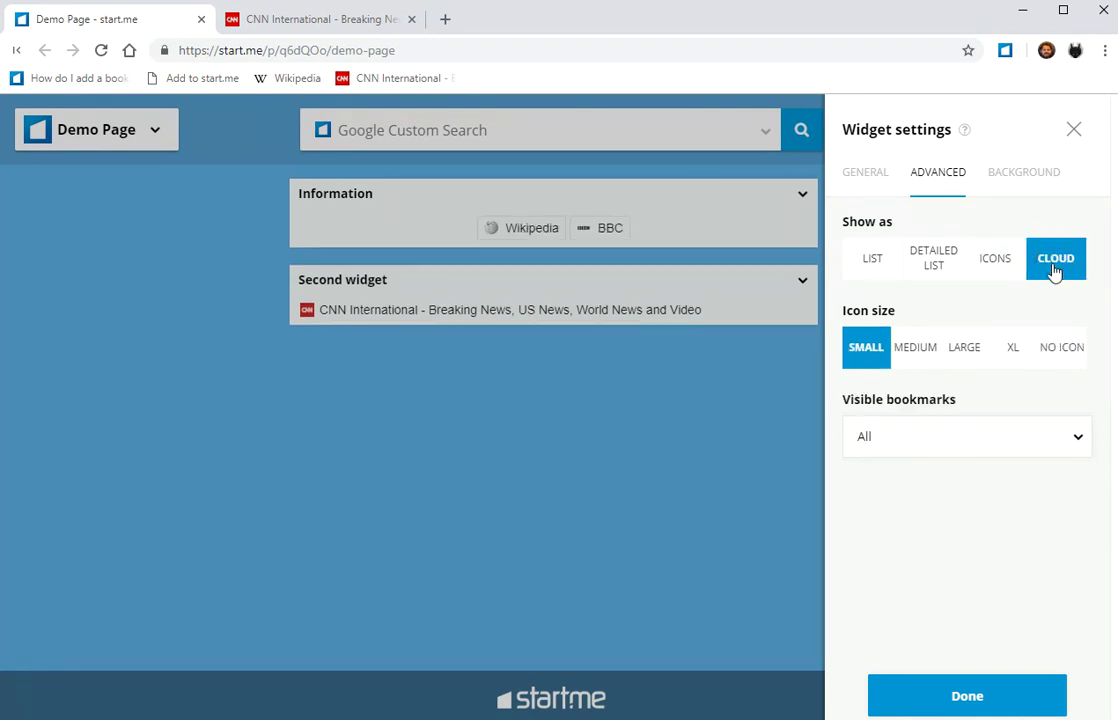
left_click(983, 349)
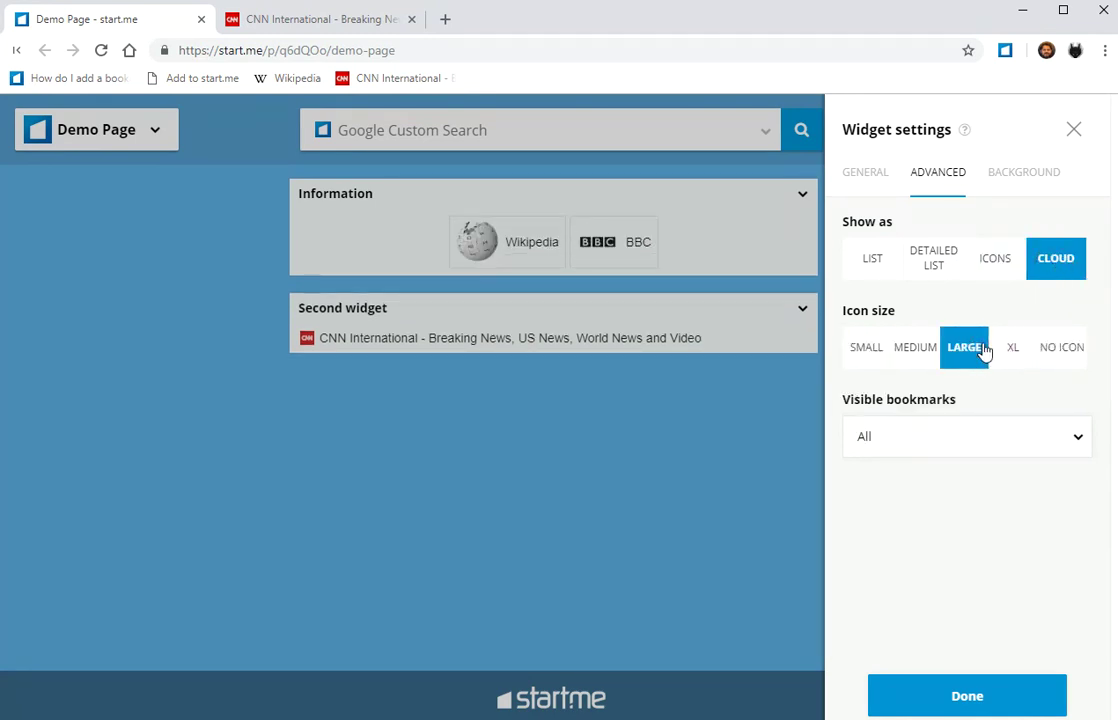
left_click(1017, 350)
left_click(1066, 356)
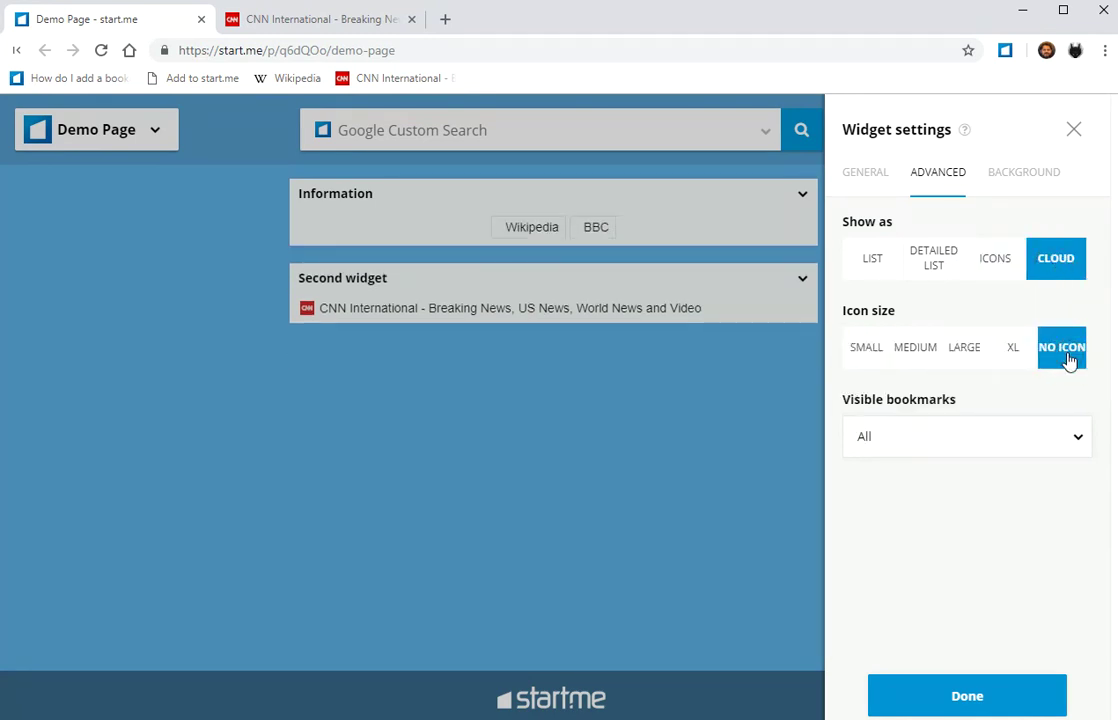
left_click(1021, 357)
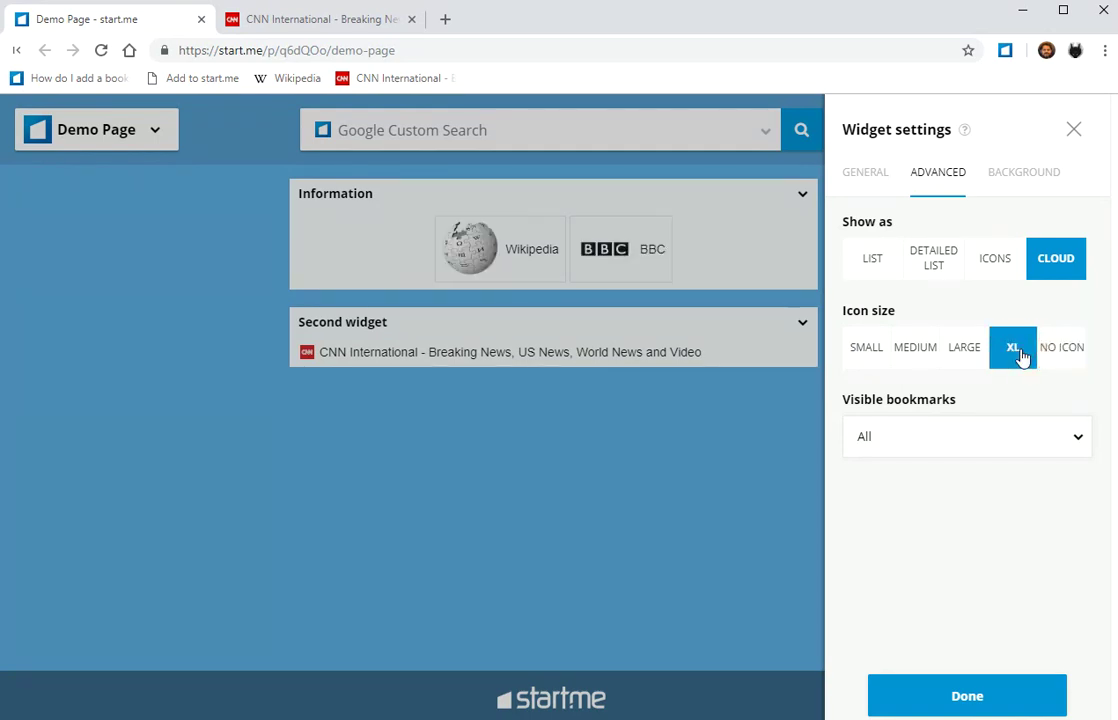
left_click(1030, 437)
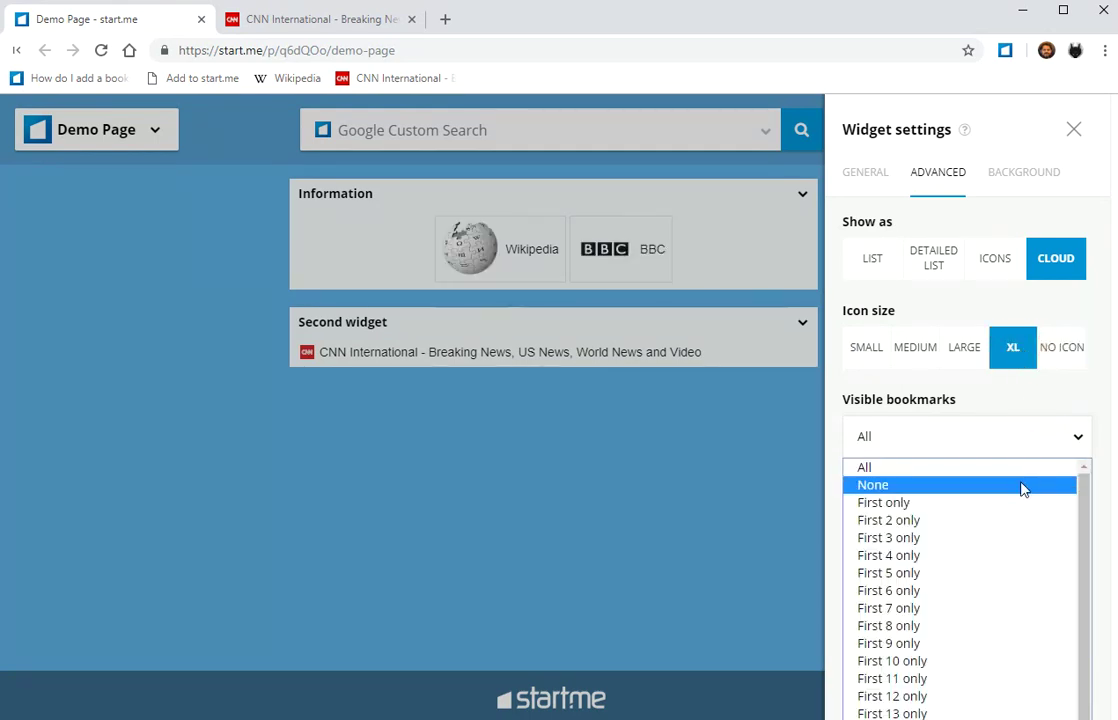
left_click(1018, 497)
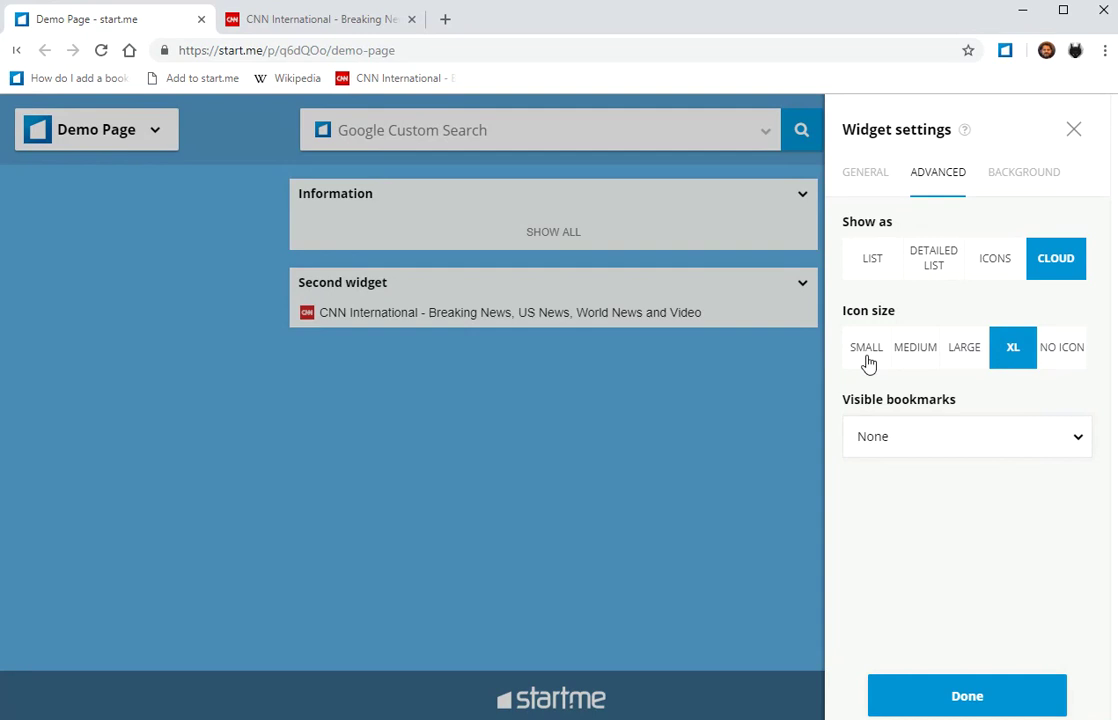
- Close the settings and check that Information's hidden bookmarks expand and collapse
left_click(578, 232)
left_click(555, 234)
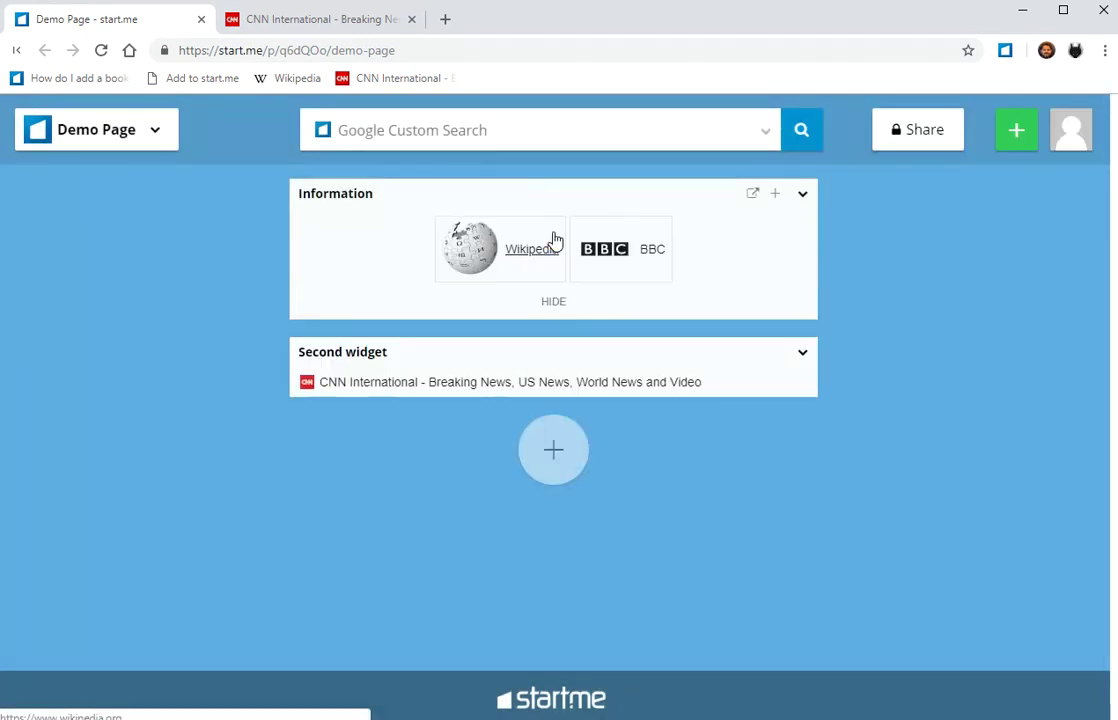
left_click(556, 300)
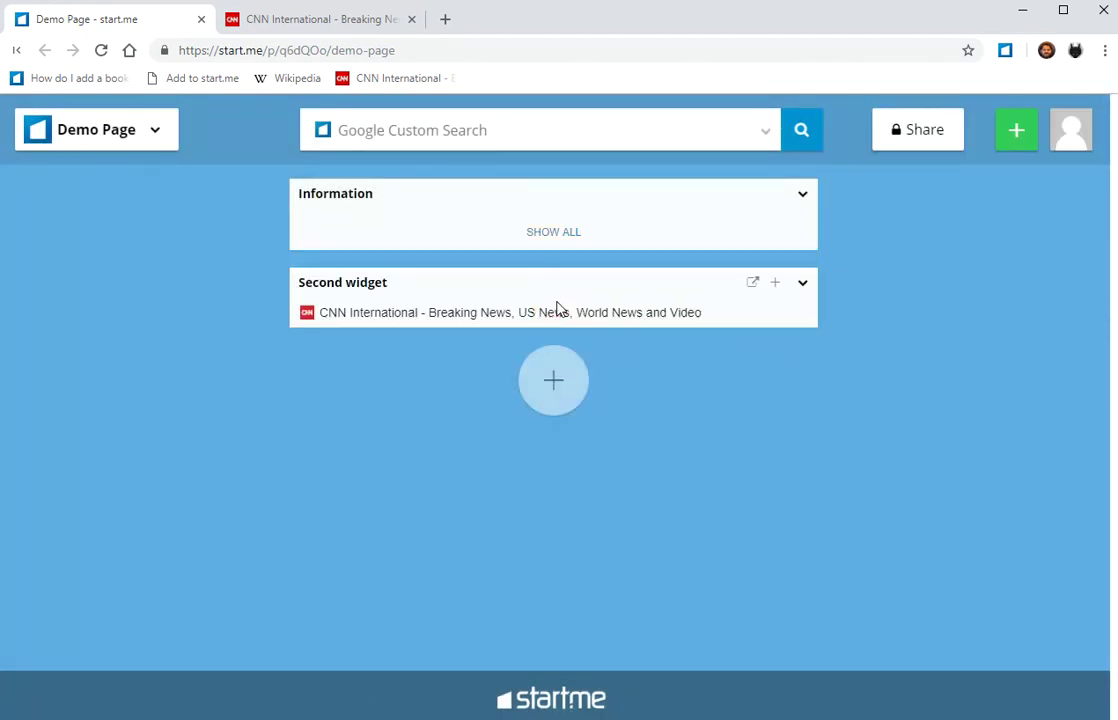
left_click(801, 192)
- Give the Information widget a light orange background and apply it to all widgets on the page
left_click(728, 453)
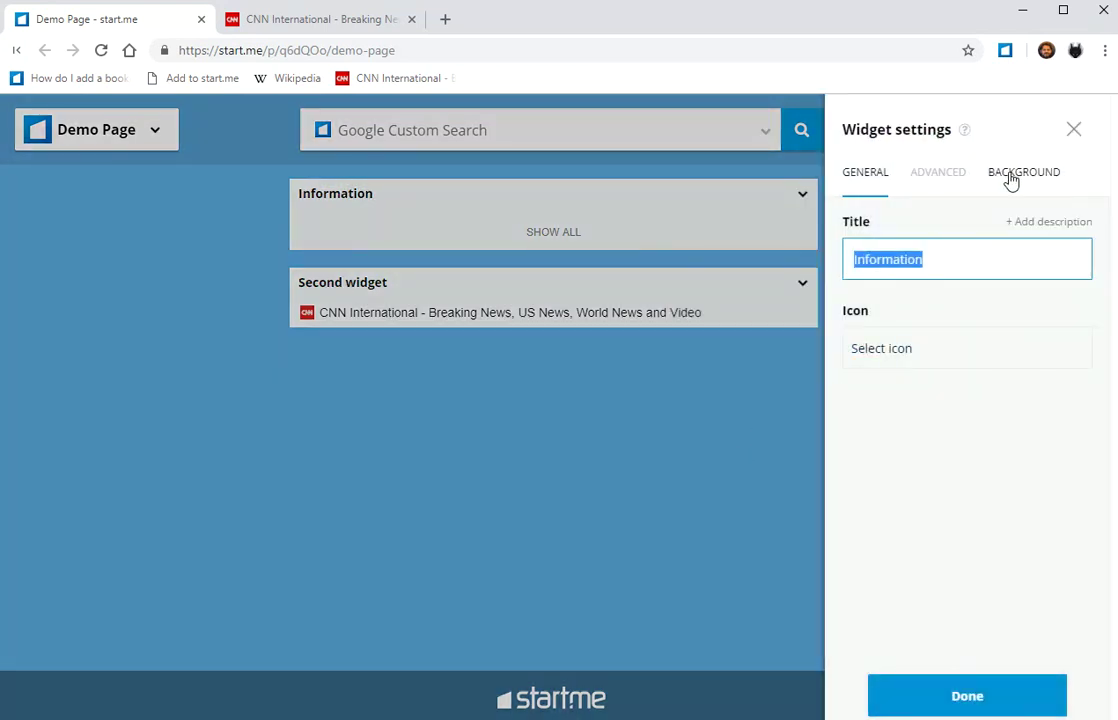
left_click(1020, 175)
left_click(870, 268)
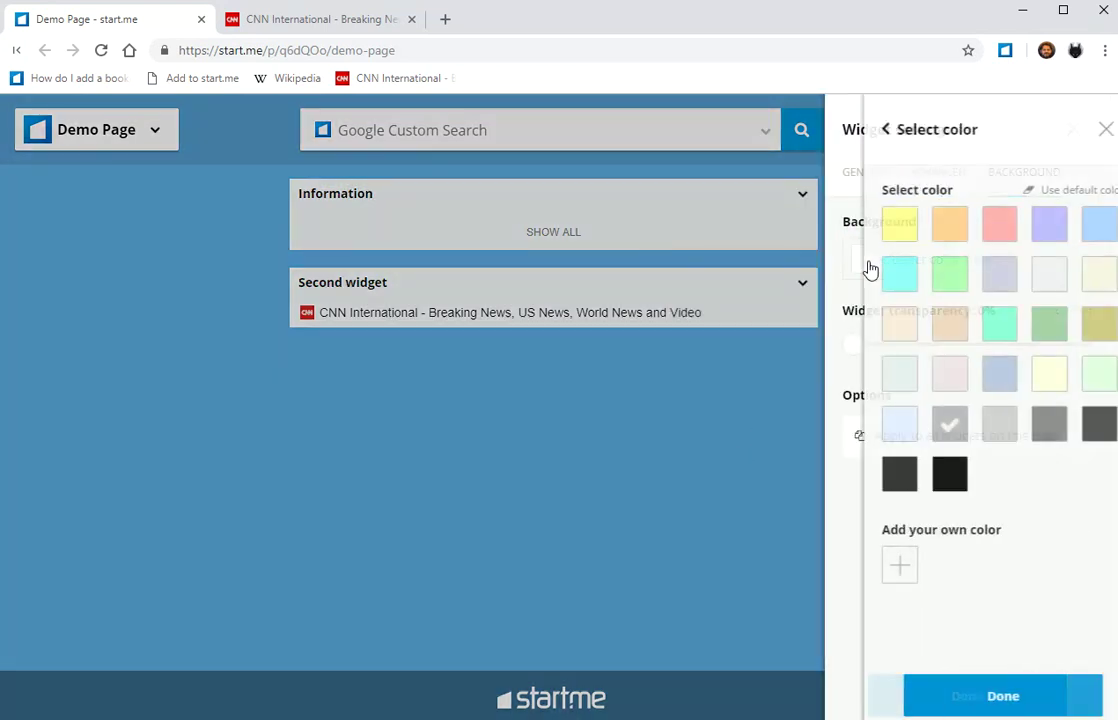
left_click(917, 227)
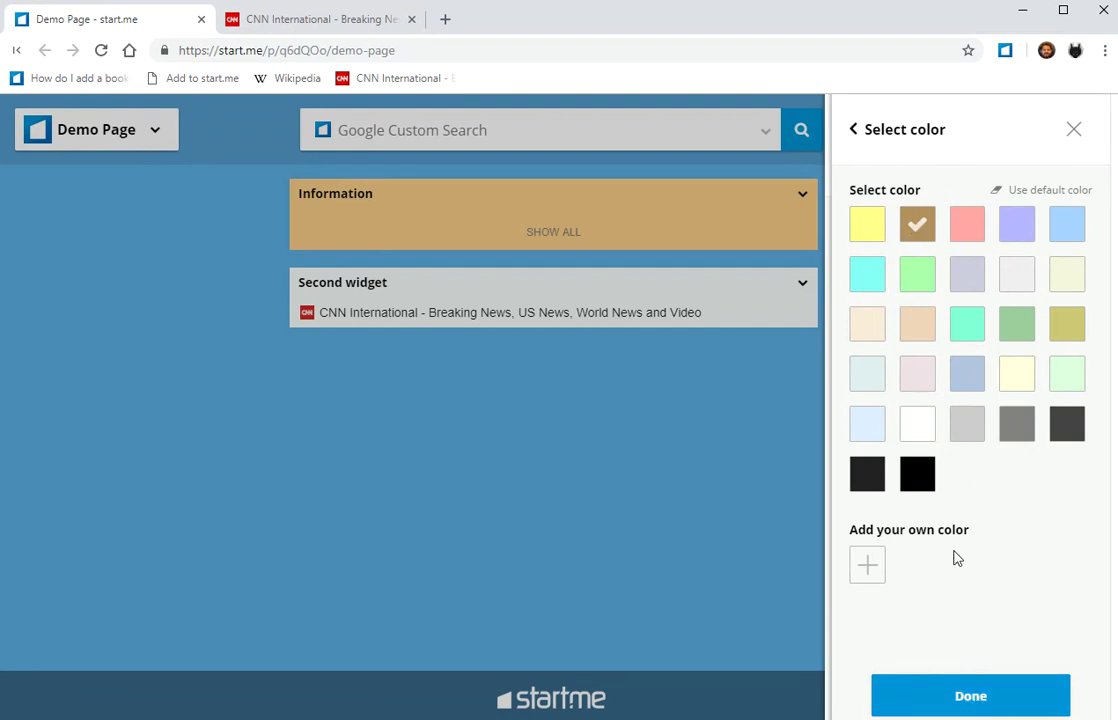
left_click(858, 131)
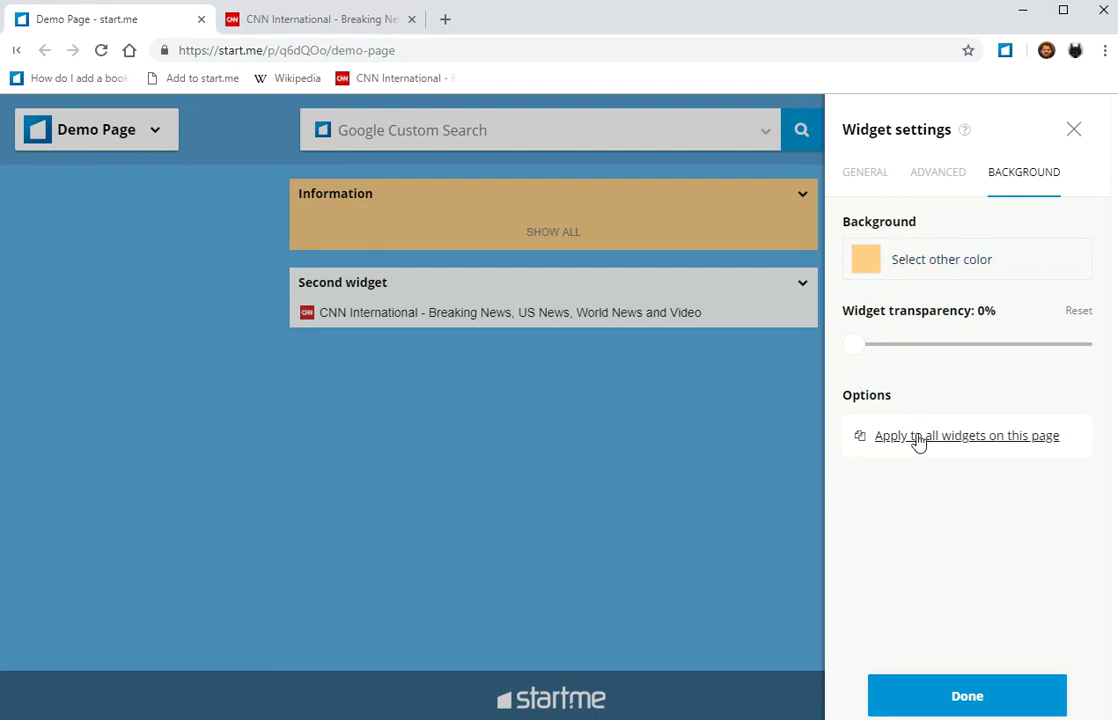
left_click(918, 441)
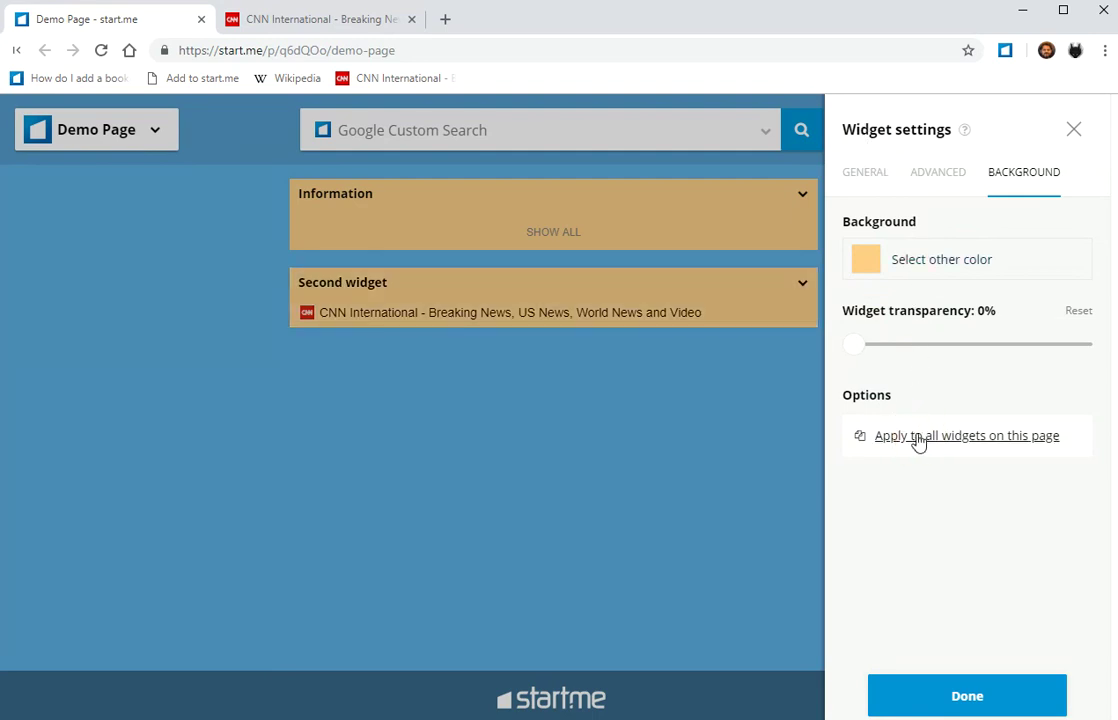
left_click(988, 703)
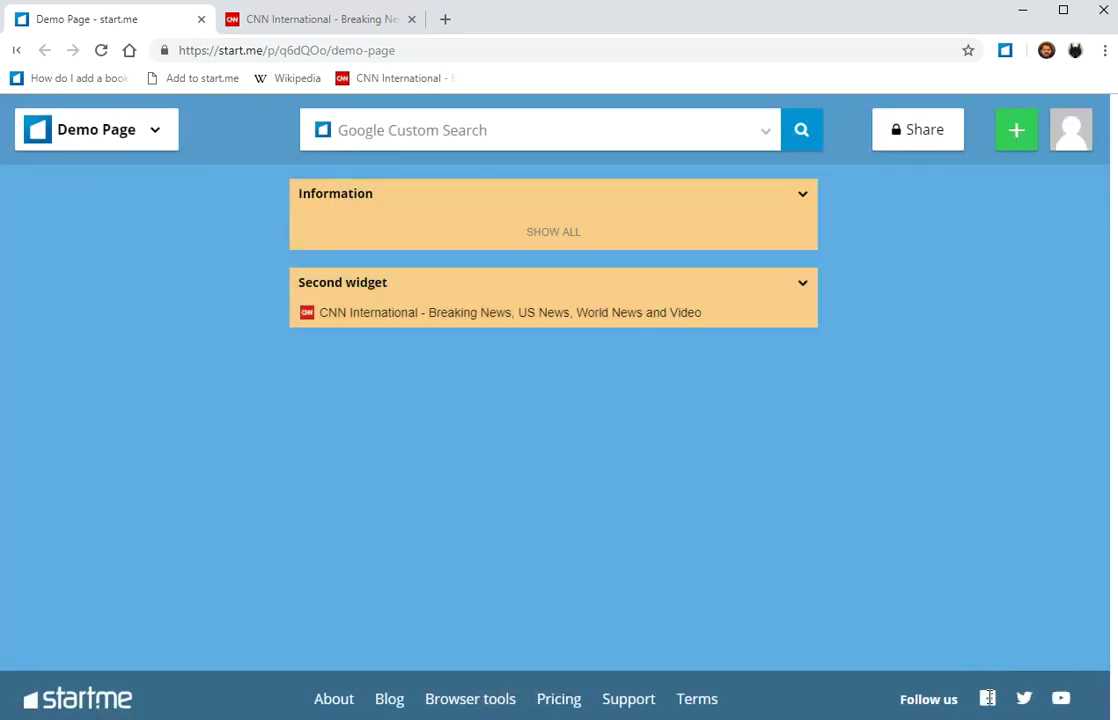